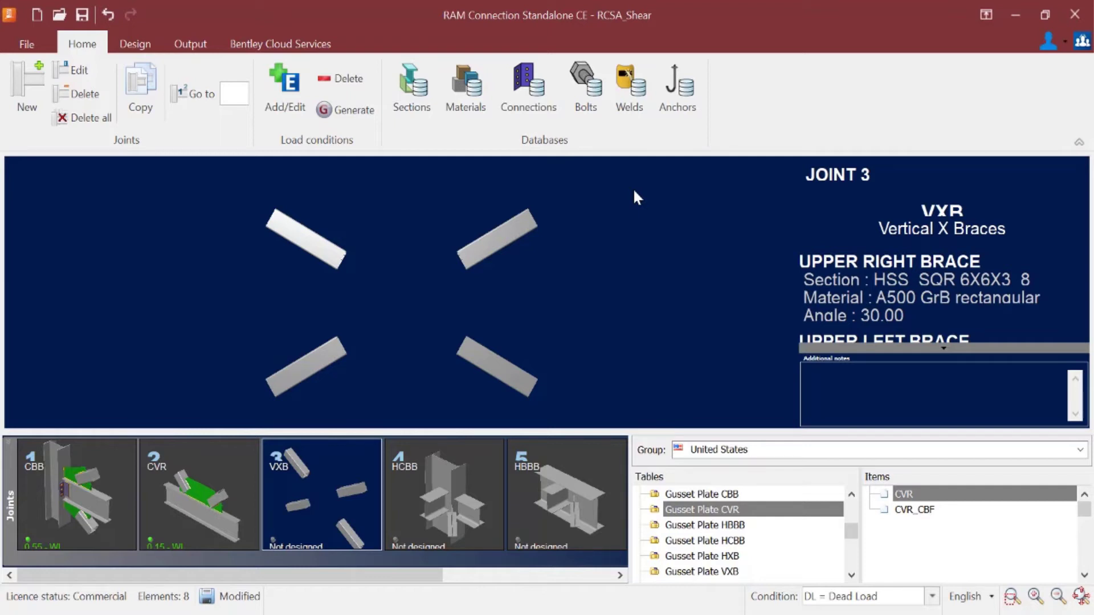
# Assign the VXB gusset connection to the vertical X brace joint 3 and close the assignment message.
pyautogui.click(142, 50)
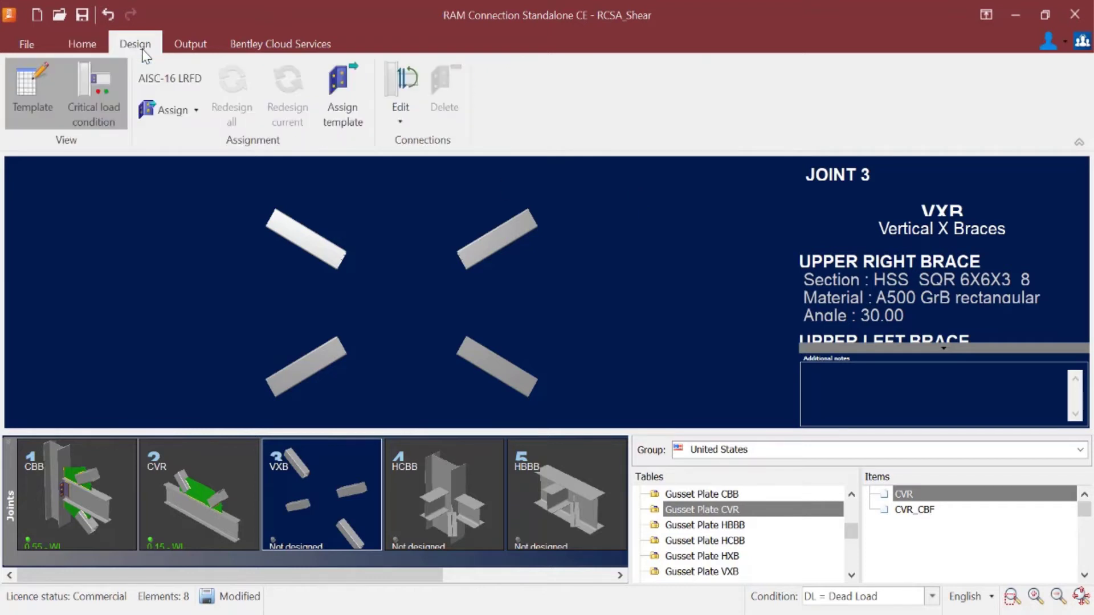
pyautogui.click(152, 112)
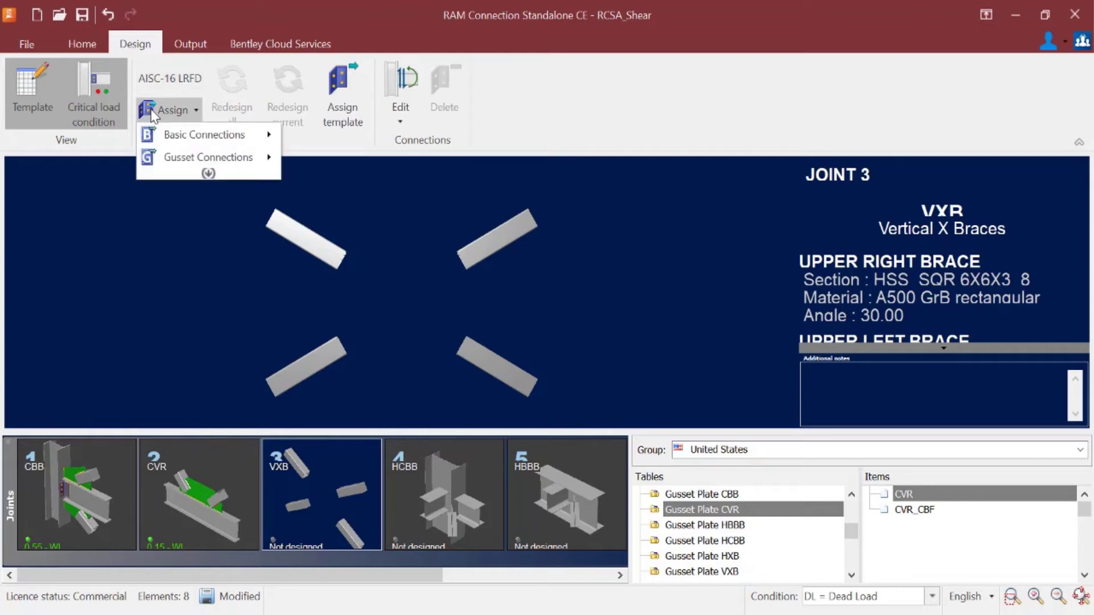
pyautogui.moveTo(170, 164)
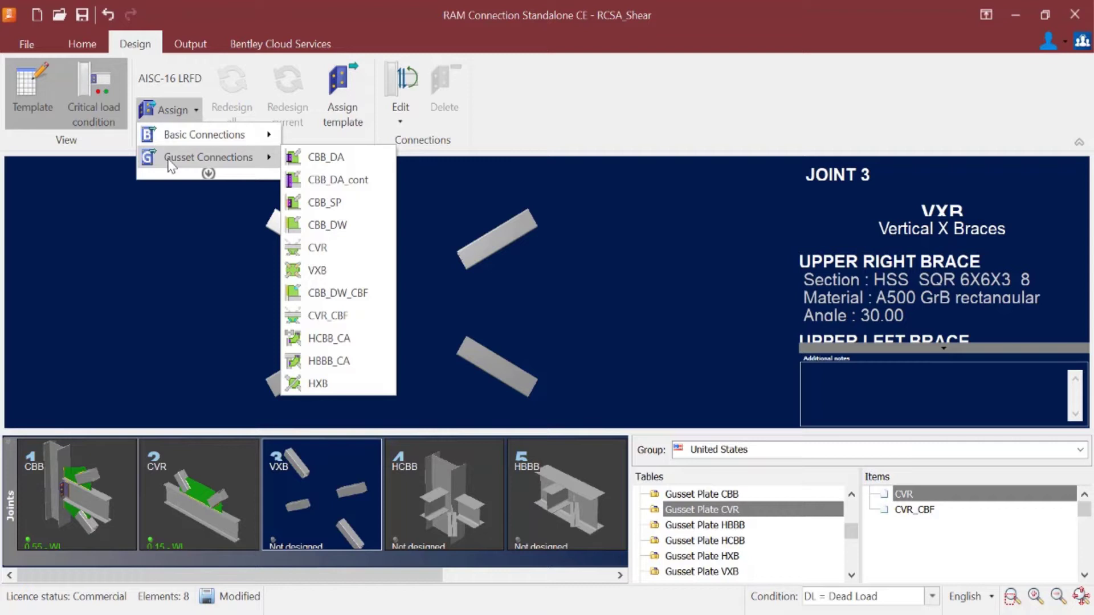
pyautogui.click(310, 270)
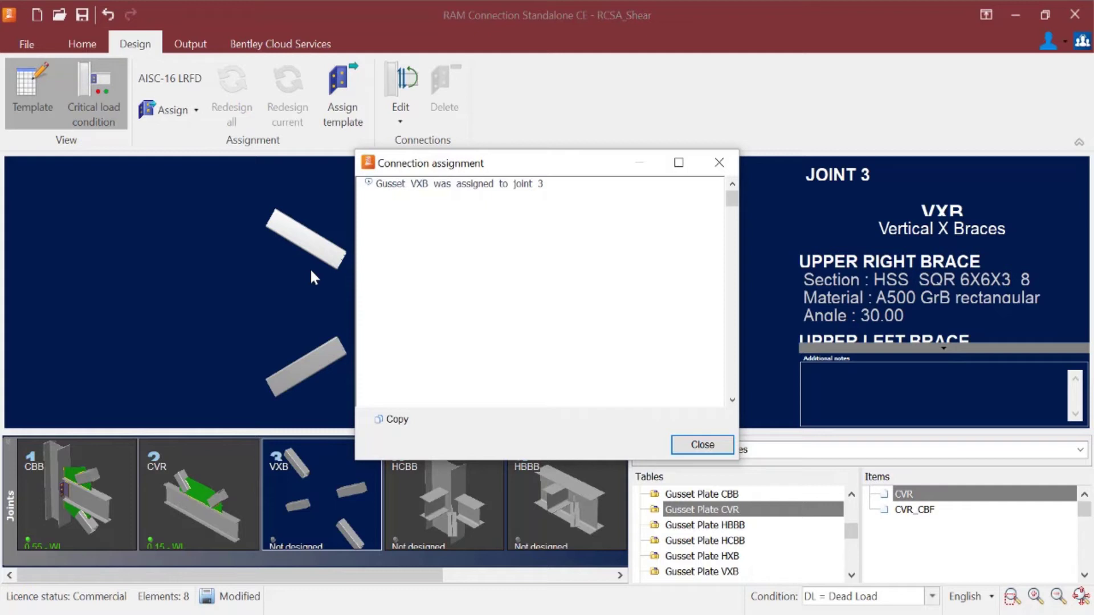
pyautogui.click(686, 446)
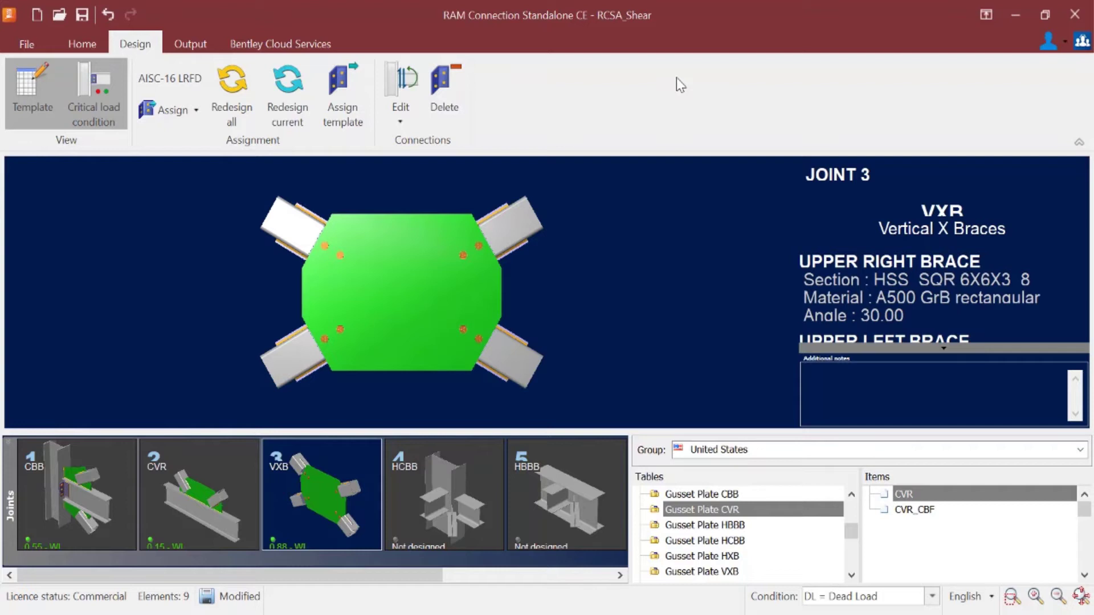
# Open joint 3's gusset connection for editing and change the upper right brace's gusset-to-brace connection to Welded.
pyautogui.click(400, 117)
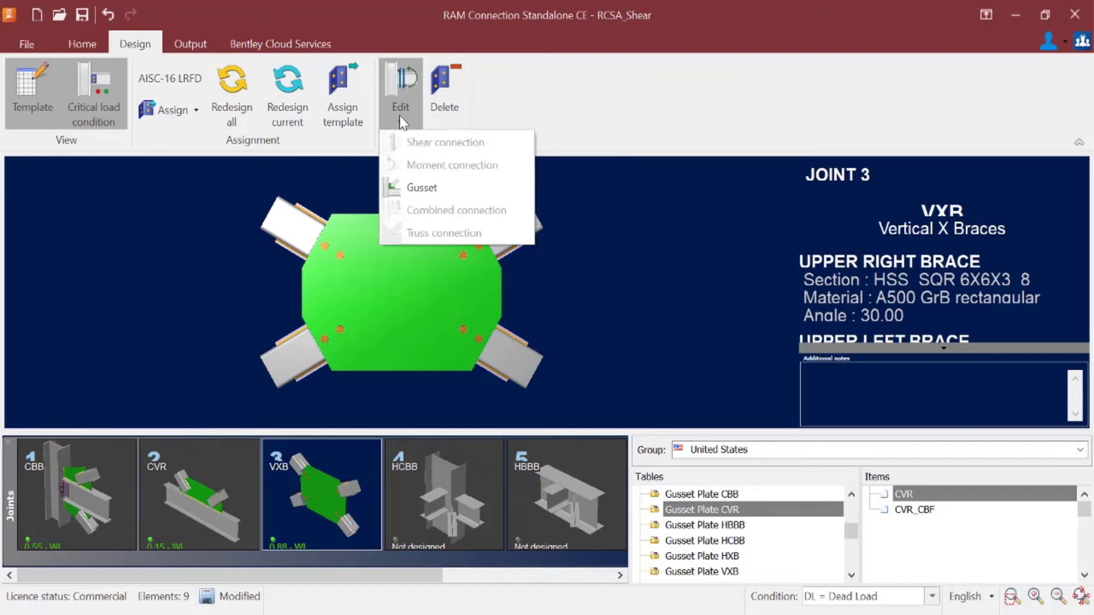
pyautogui.click(420, 188)
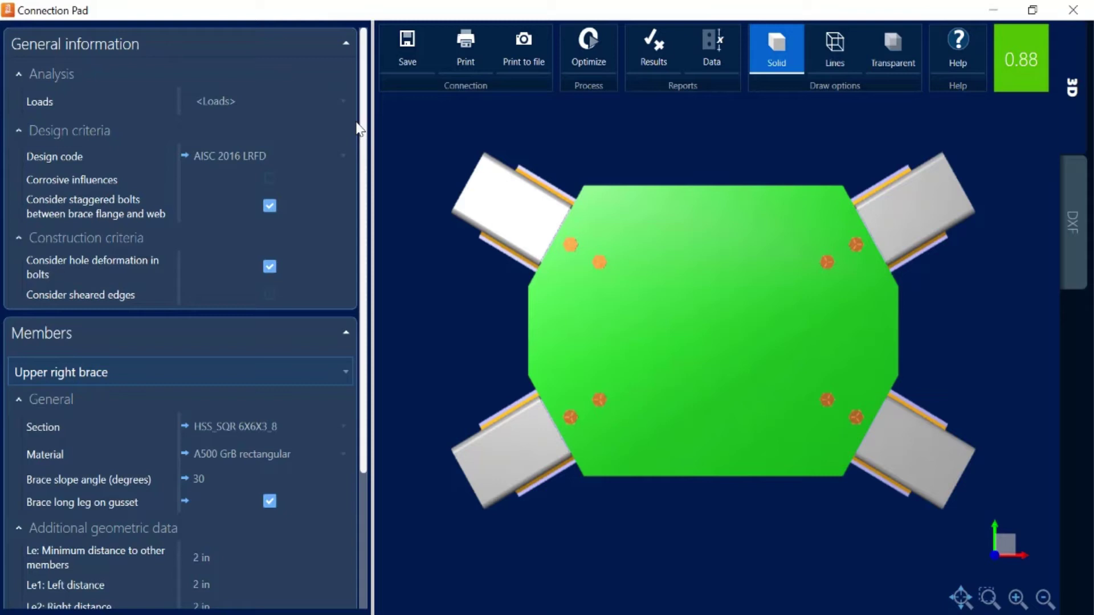
pyautogui.moveTo(364, 102); pyautogui.dragTo(368, 274)
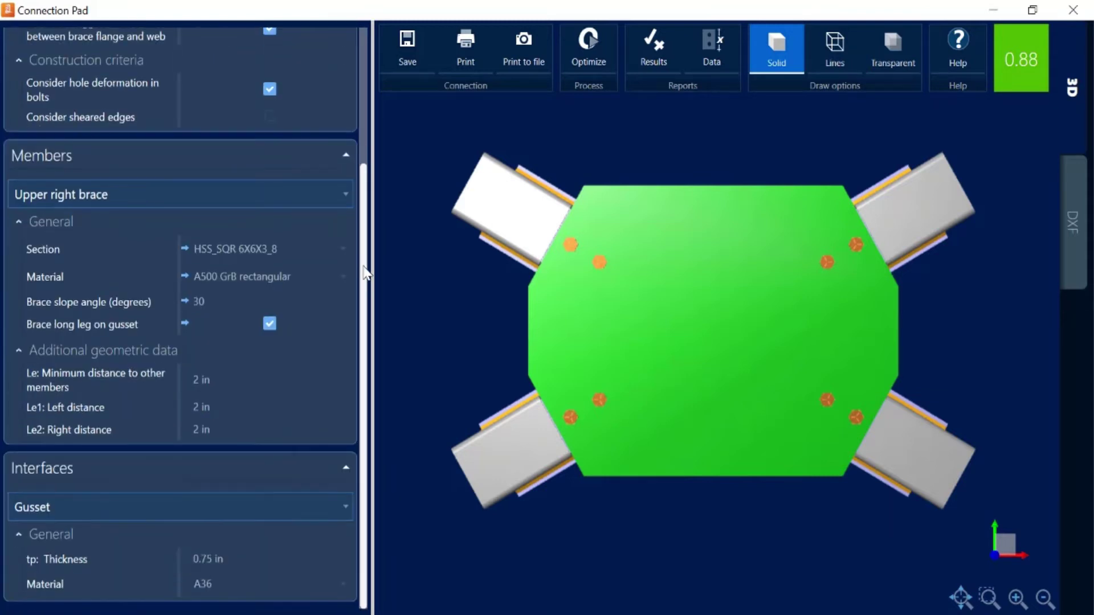
pyautogui.click(262, 497)
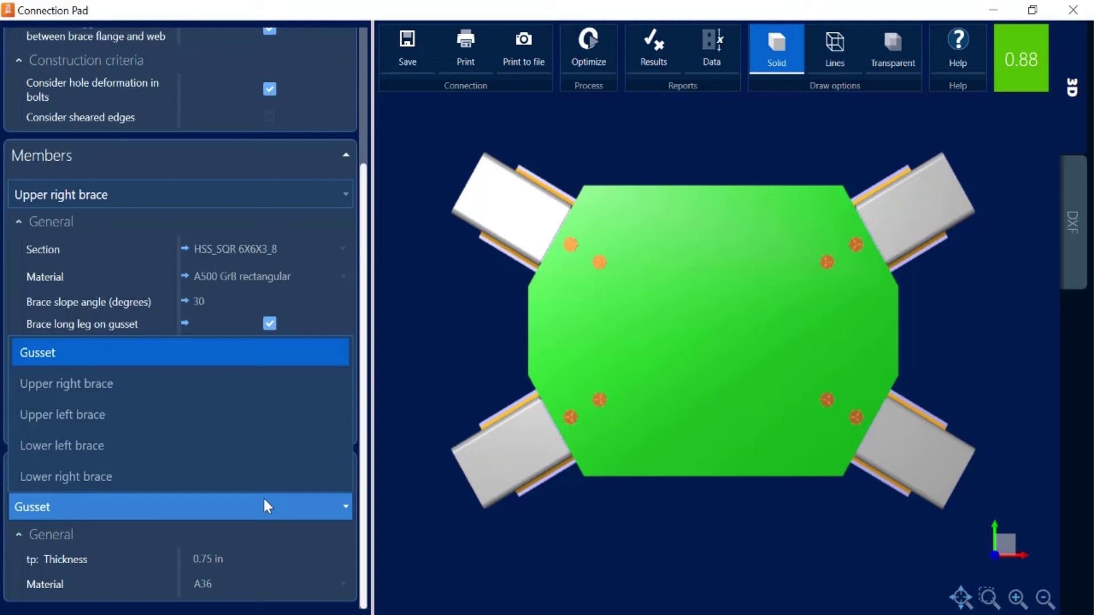
pyautogui.click(228, 384)
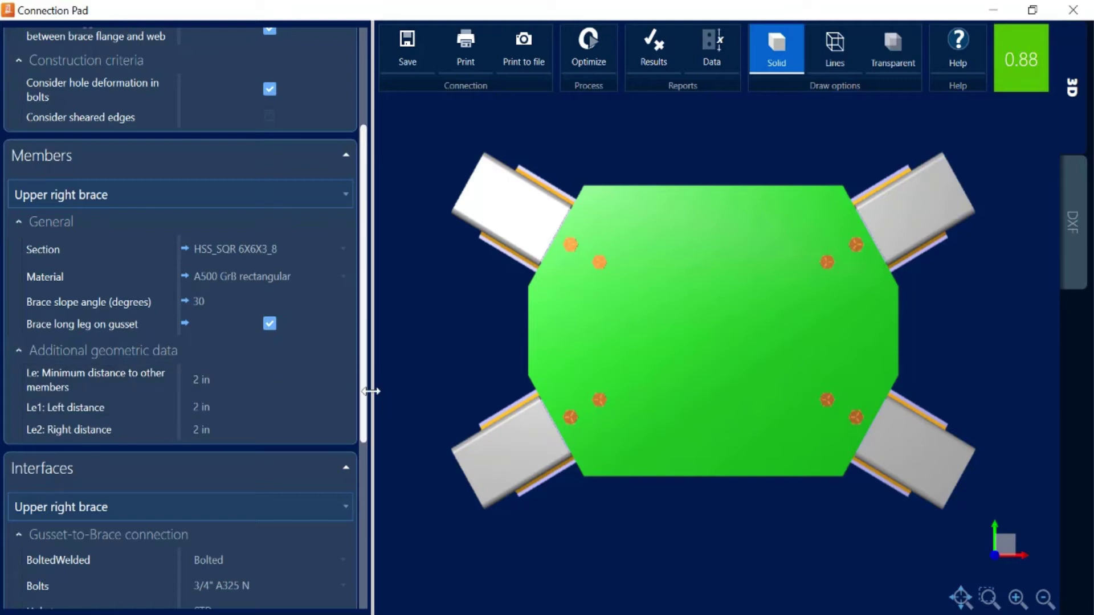
pyautogui.moveTo(365, 399); pyautogui.dragTo(365, 584)
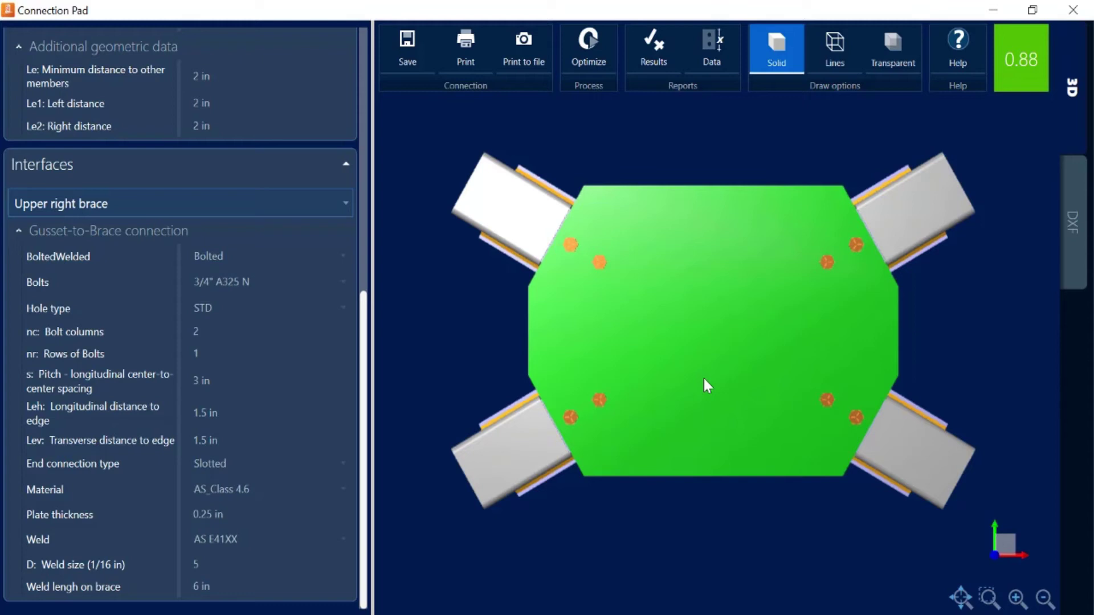
pyautogui.click(302, 259)
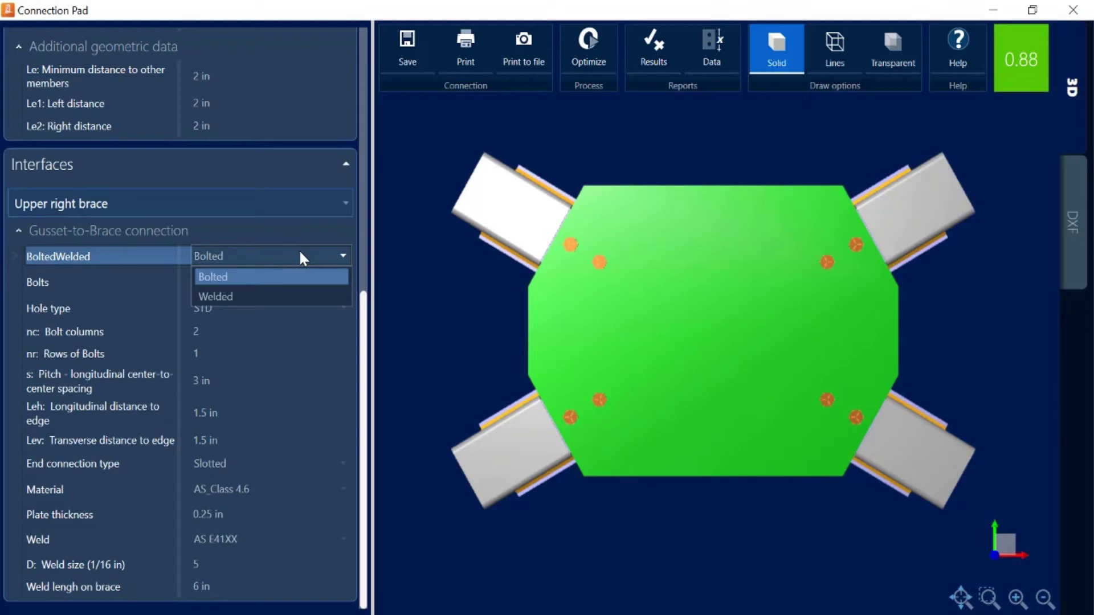
pyautogui.click(282, 297)
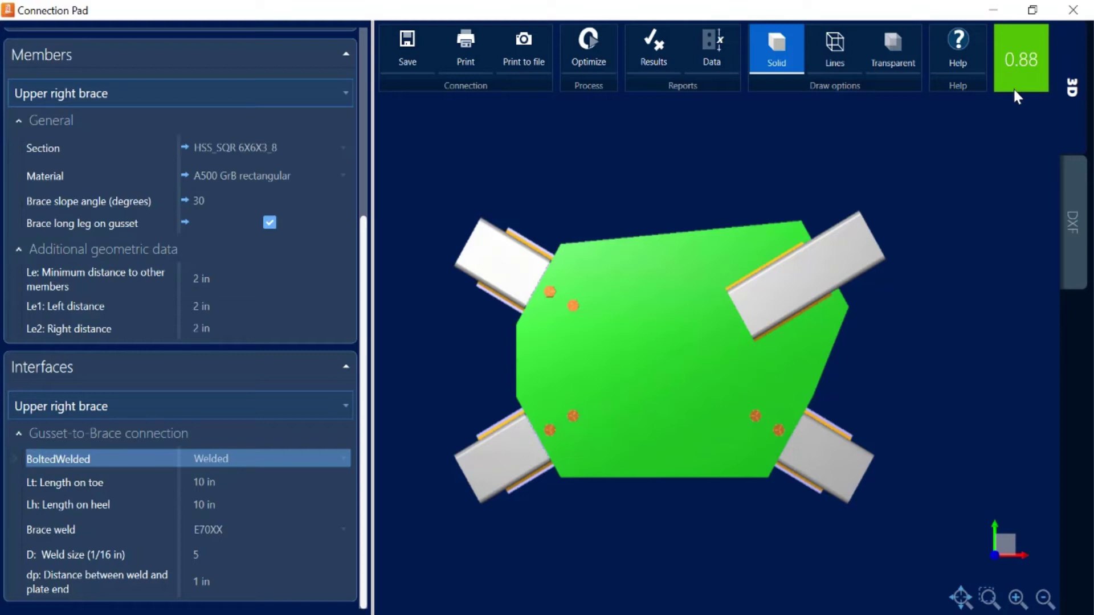
# Change the upper left brace's gusset-to-brace connection to Welded.
pyautogui.click(227, 403)
pyautogui.click(167, 495)
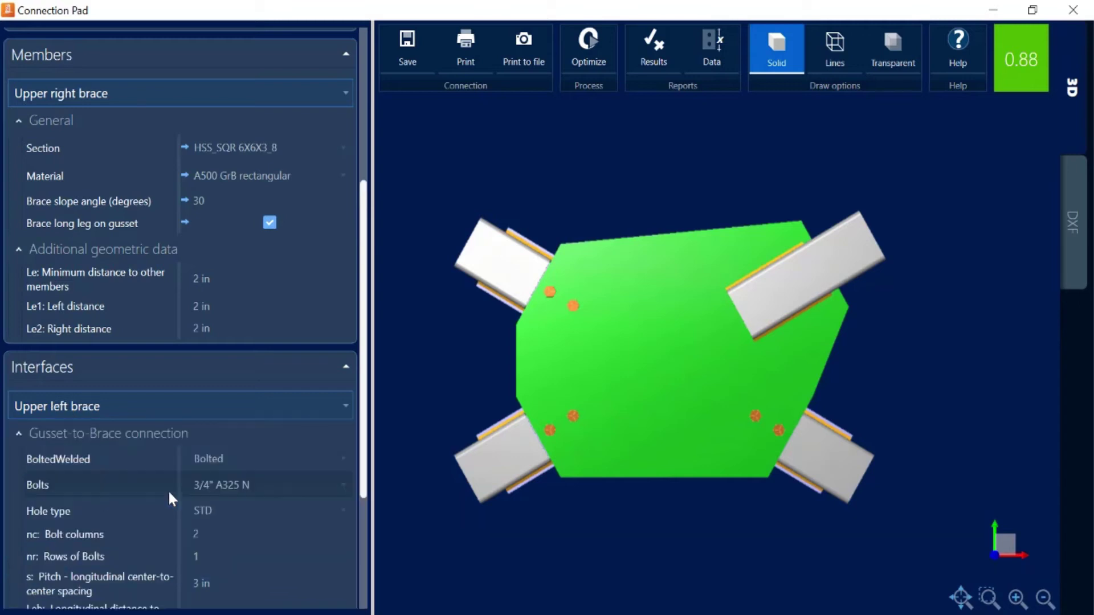
pyautogui.click(220, 463)
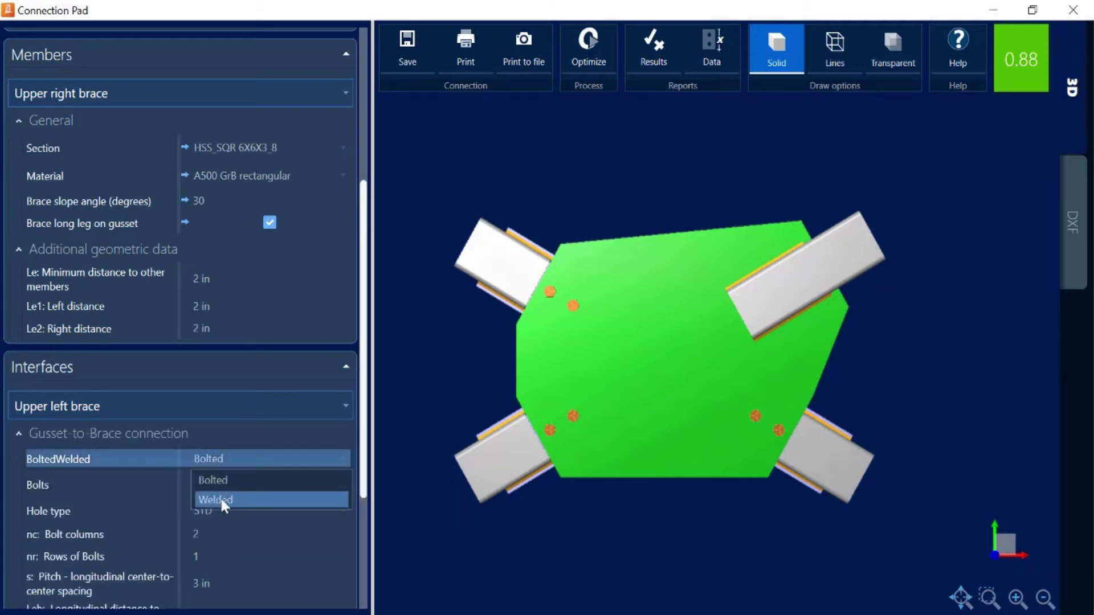
pyautogui.click(222, 500)
# Change the lower left brace's gusset-to-brace connection to Welded.
pyautogui.click(249, 413)
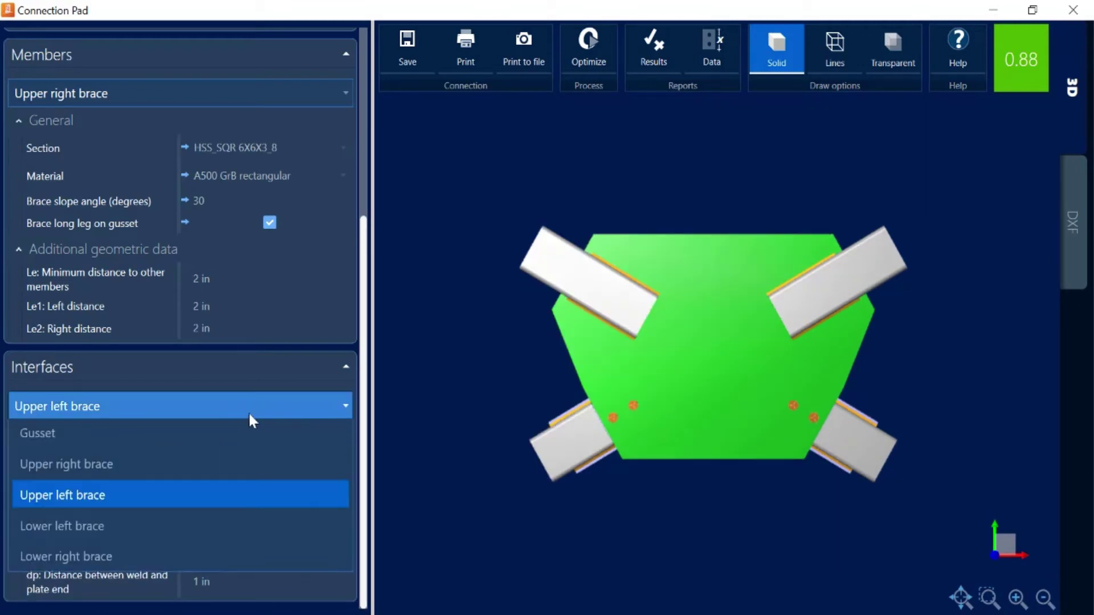
pyautogui.click(205, 521)
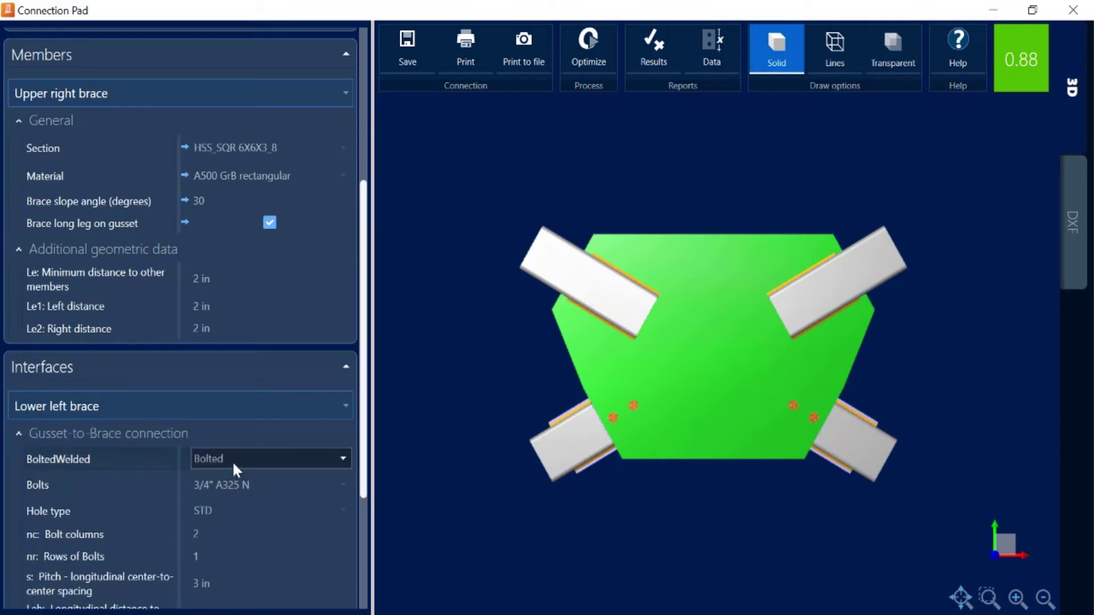
pyautogui.click(232, 461)
pyautogui.click(233, 482)
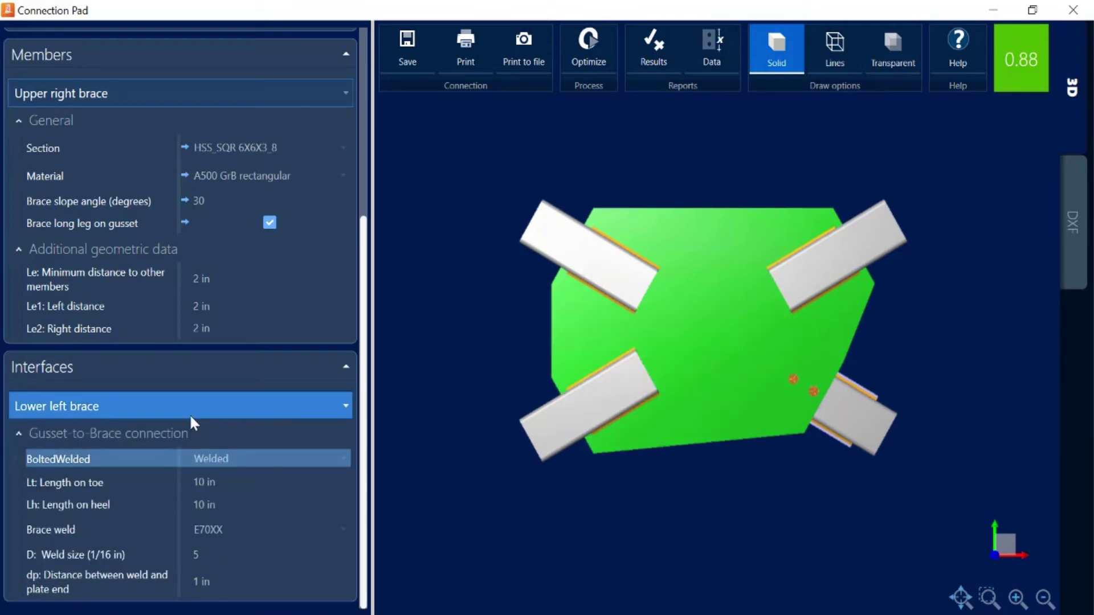
# Change the lower right brace's gusset-to-brace connection to Welded and dismiss the meeting reminder.
pyautogui.click(190, 413)
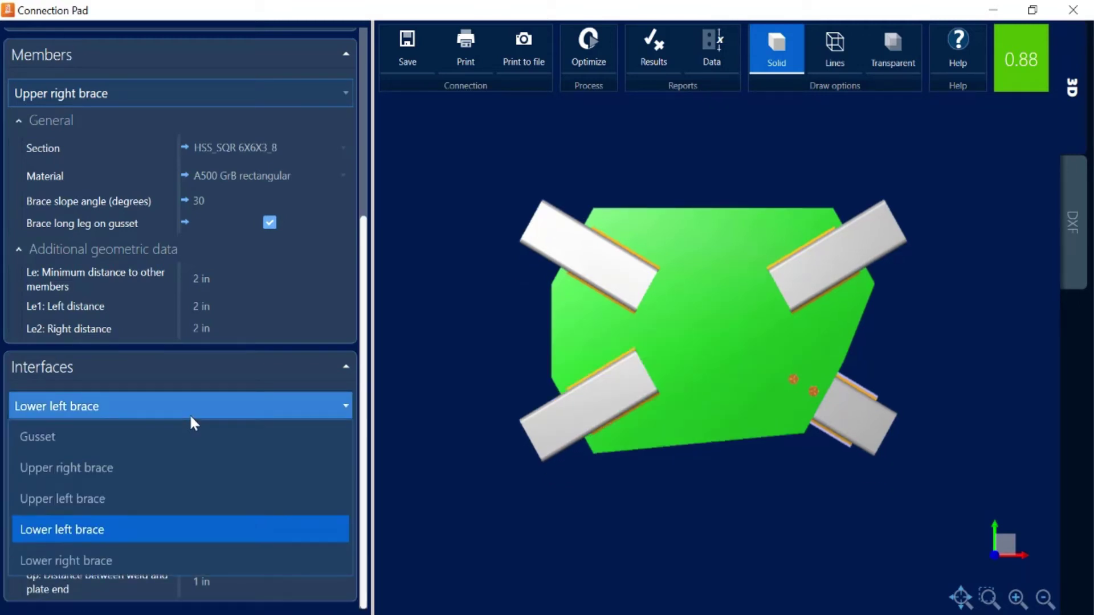
pyautogui.click(159, 557)
pyautogui.click(209, 460)
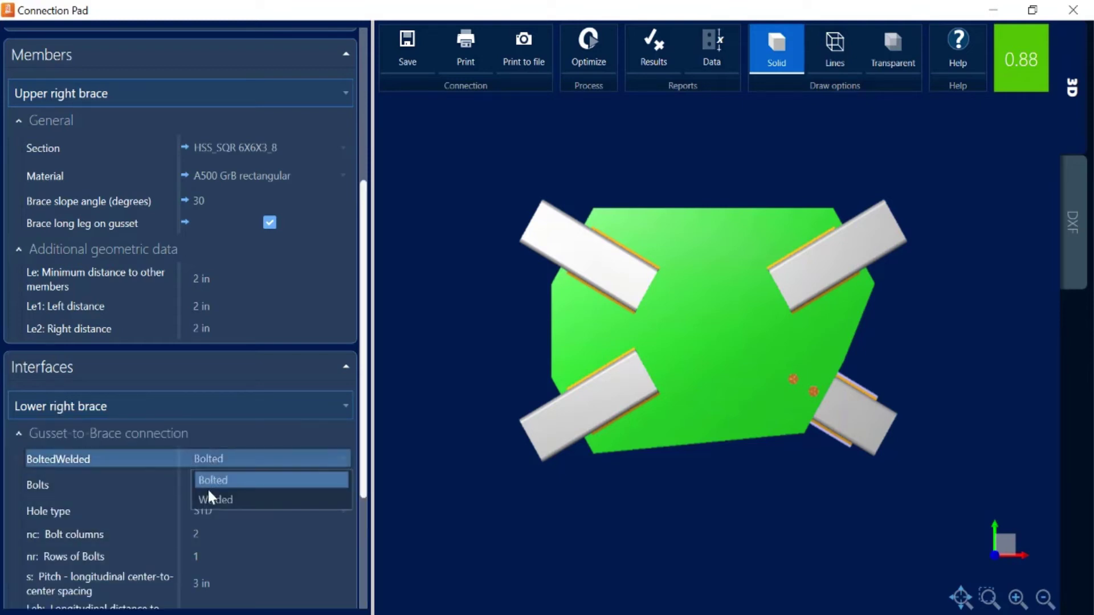
pyautogui.click(208, 500)
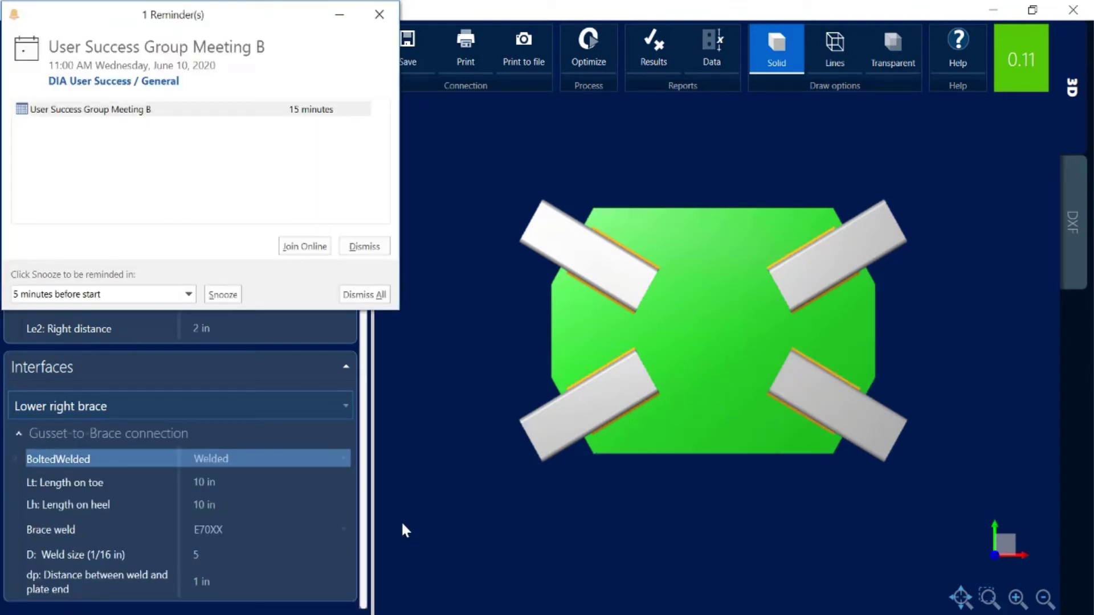
pyautogui.click(356, 247)
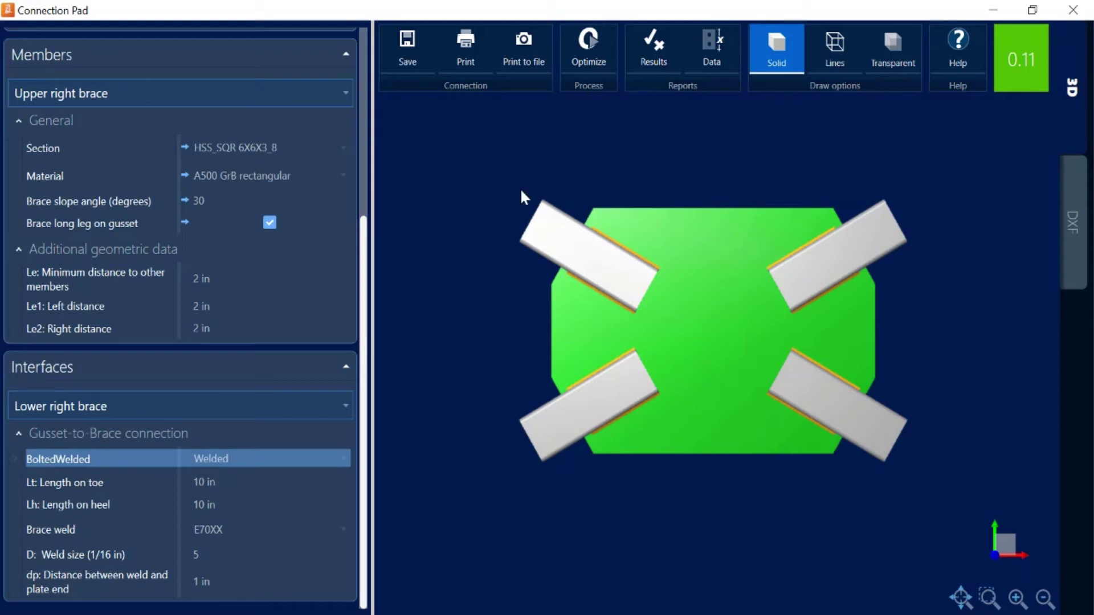
# Optimize the welded connection and review the demands and design checks in its results report, with formulas shown.
pyautogui.click(591, 60)
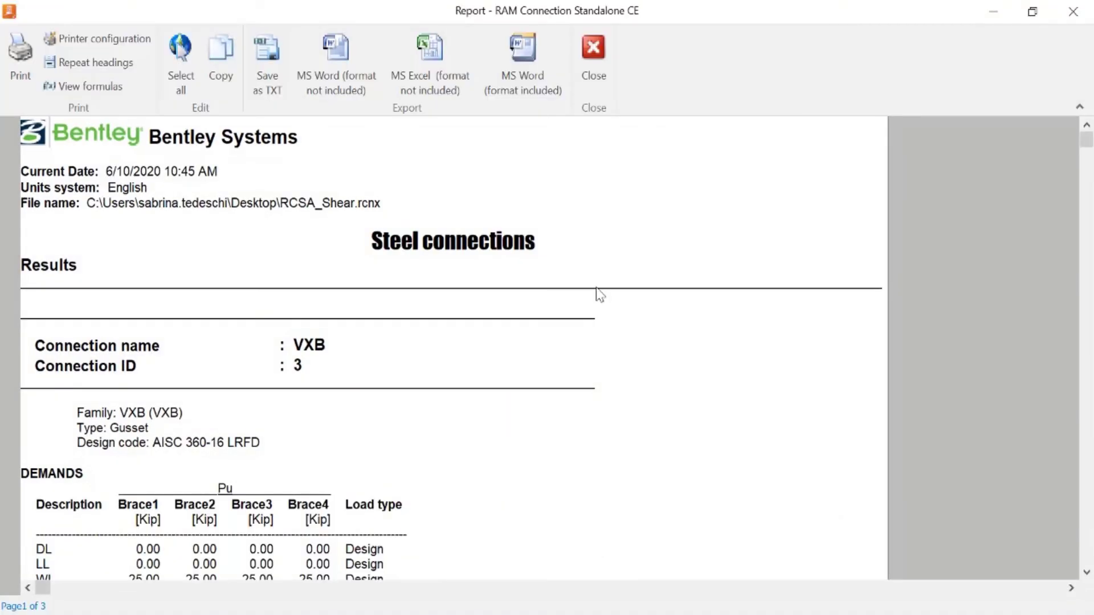
pyautogui.scroll(-6, 662, 340)
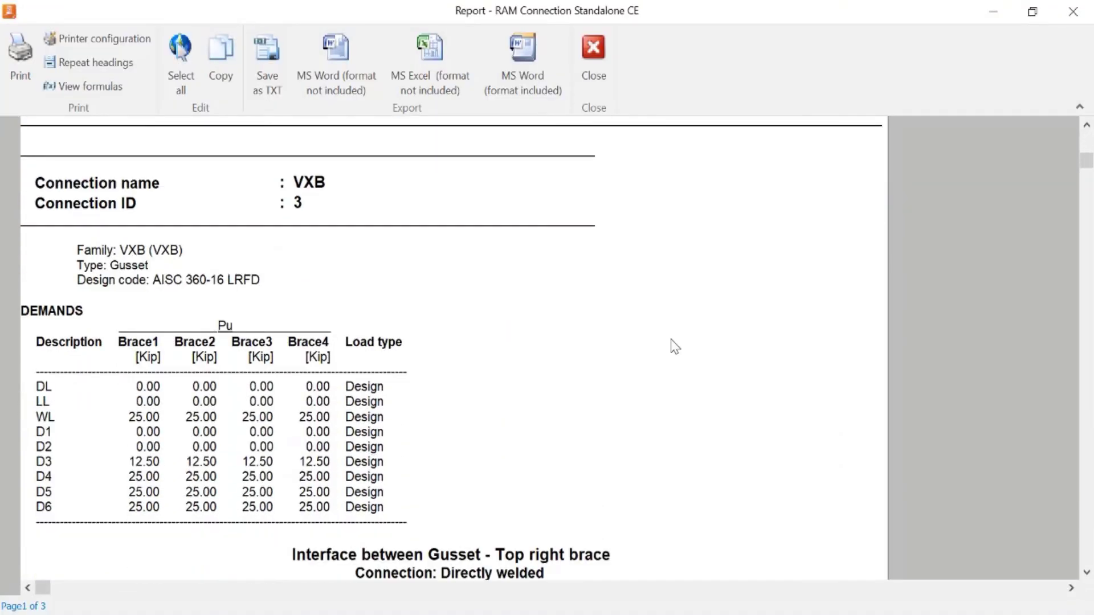
pyautogui.scroll(-6, 677, 357)
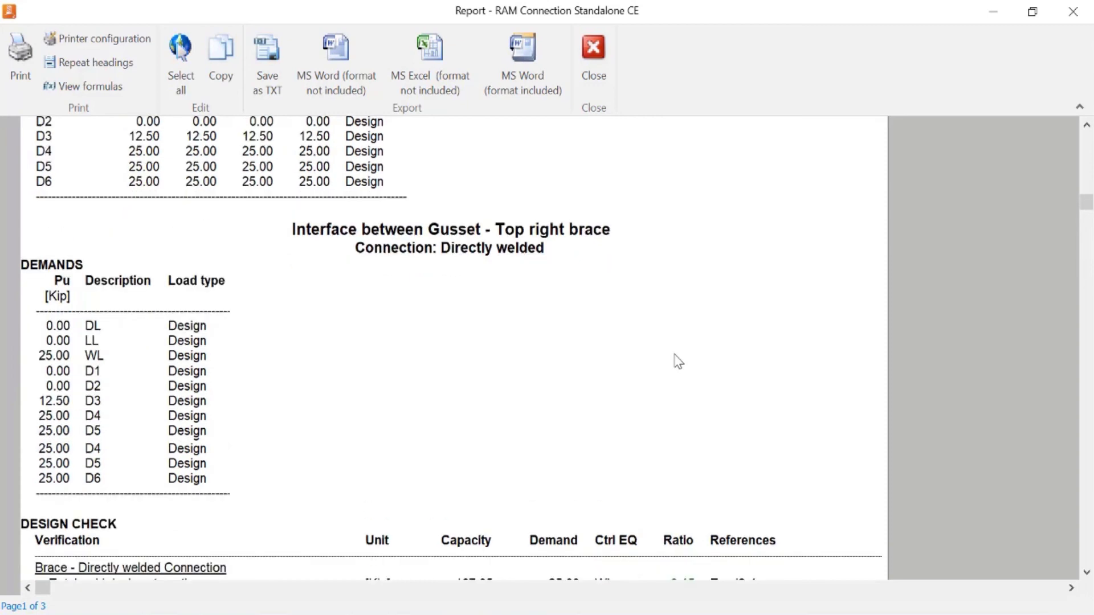
pyautogui.scroll(-2, 677, 365)
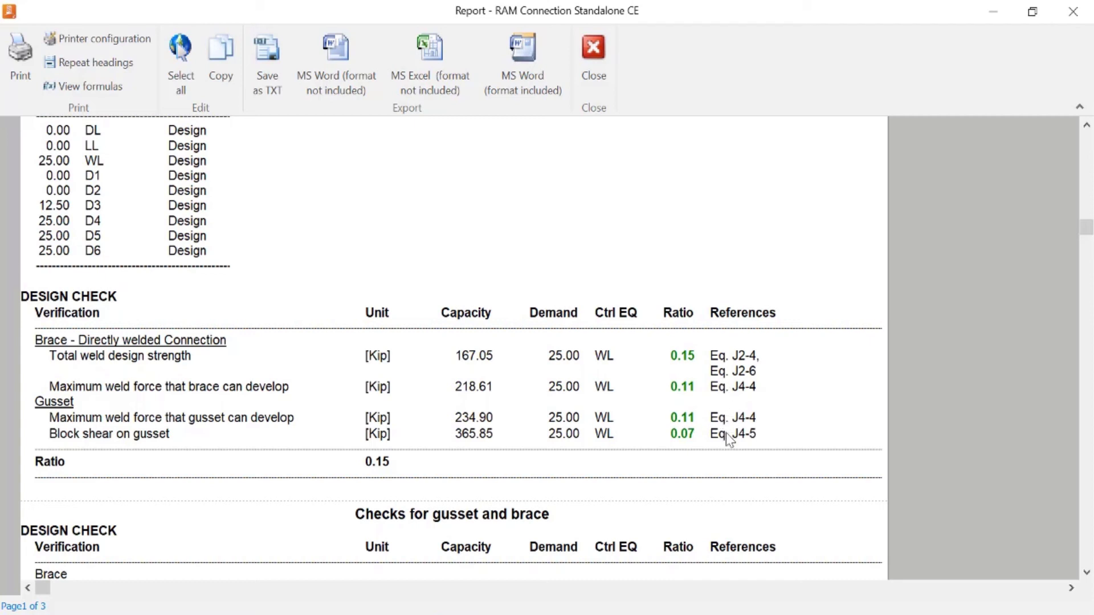
pyautogui.click(97, 92)
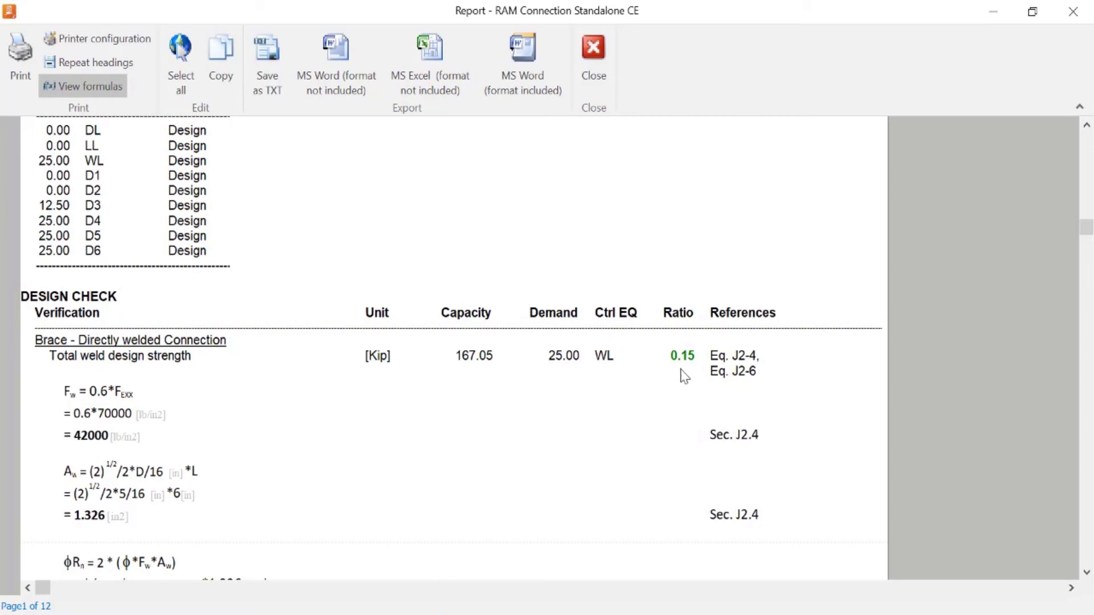
pyautogui.click(596, 54)
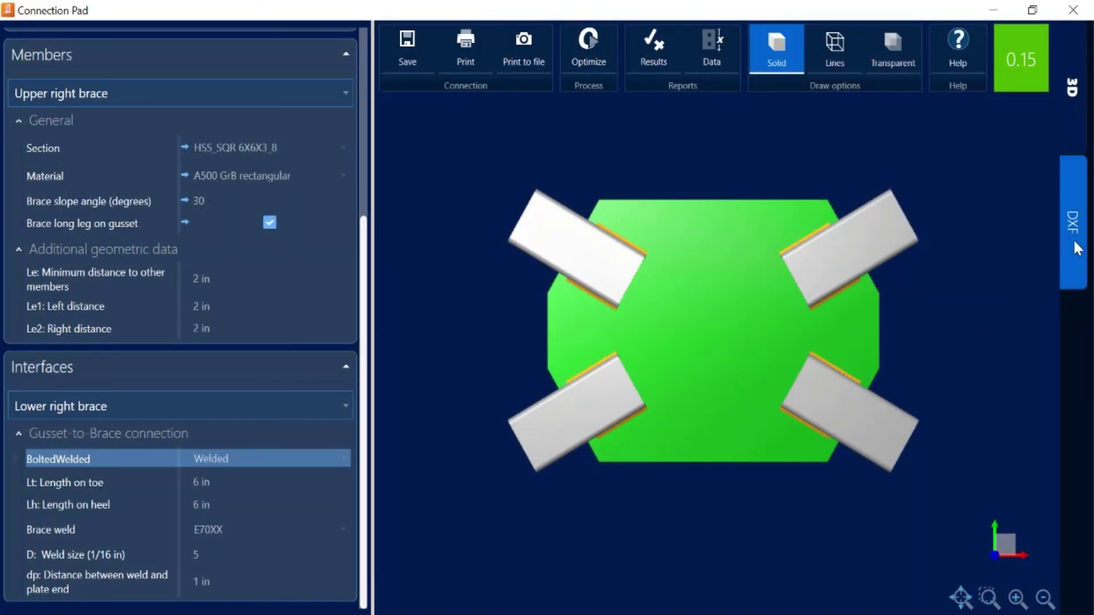
# Inspect the dimensioned DXF drawing of the gusset connection, and close the connection editor from the 3D view.
pyautogui.click(1071, 224)
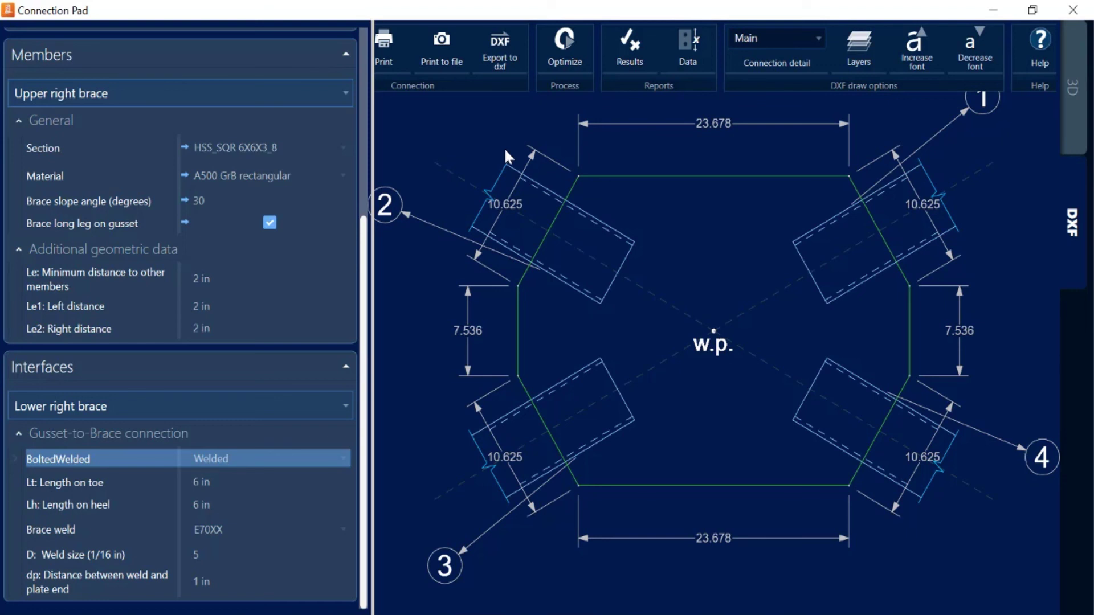
pyautogui.click(1059, 134)
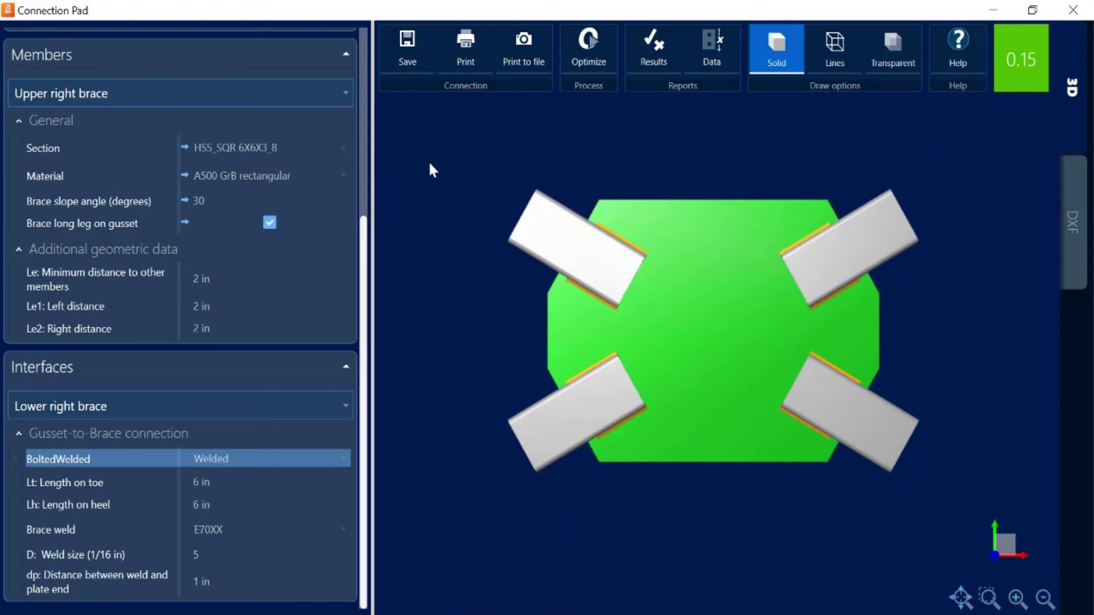
pyautogui.click(1071, 12)
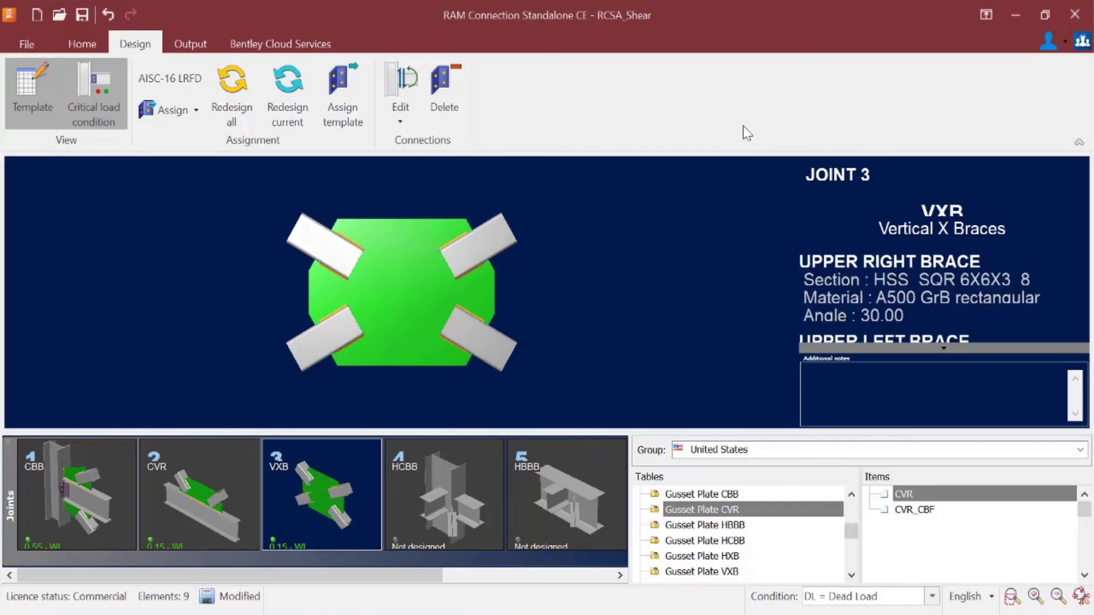